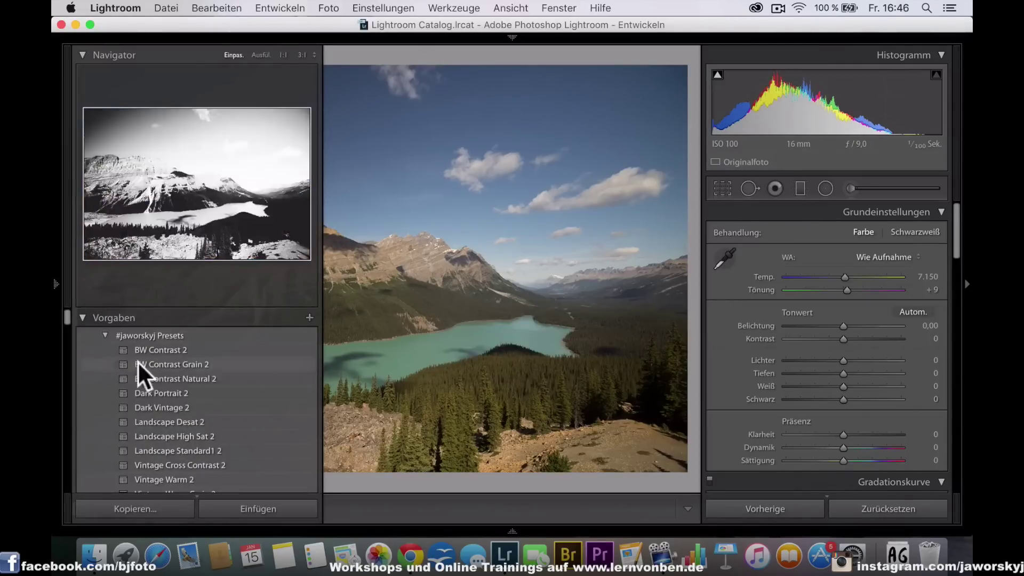
# Step: Scroll in the Develop view to make more room for the lake photo
pyautogui.scroll(-2, 140, 453)
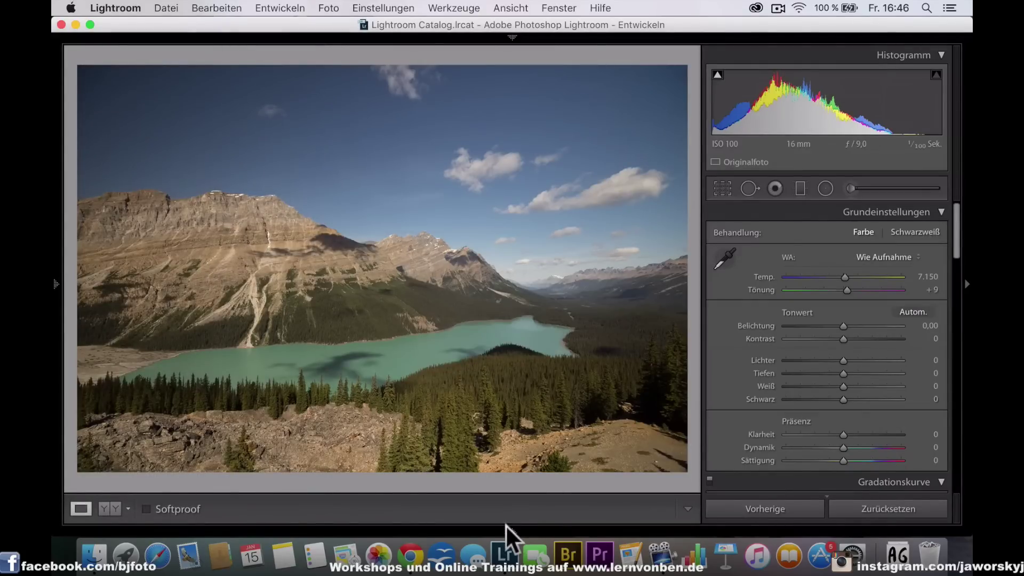
pyautogui.moveTo(513, 528)
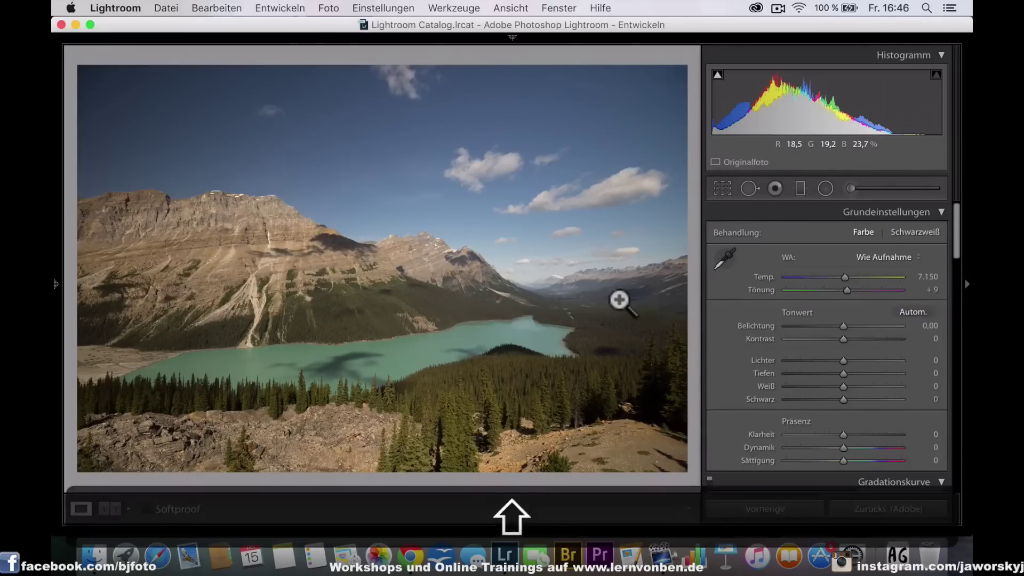
# Step: Reopen the adjustments and navigator/presets panels beside the lake photo, keeping the filmstrip hidden
pyautogui.hotkey('shift', 'Tab')
pyautogui.hotkey('shift', 'Tab')
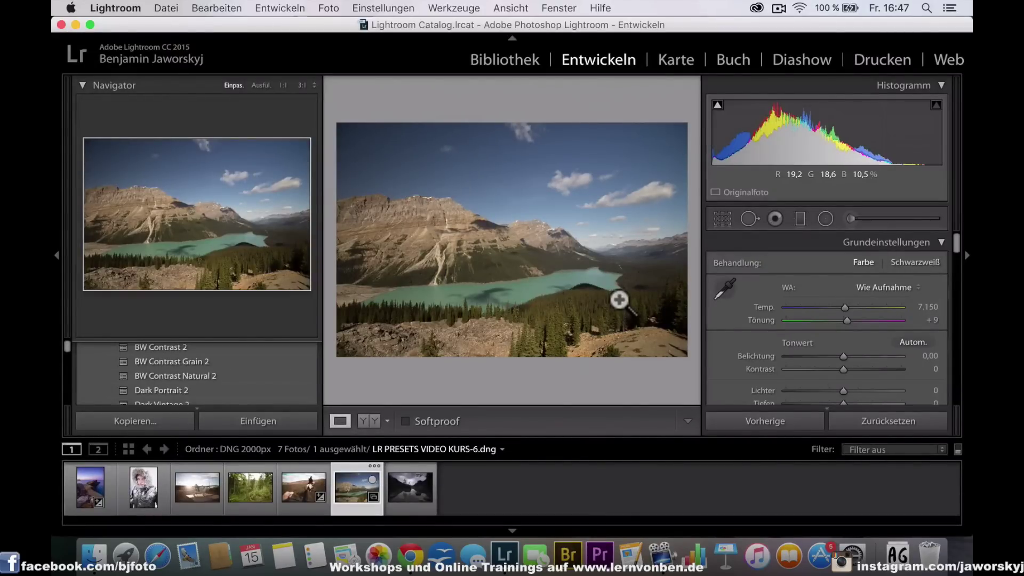
pyautogui.hotkey('shift', 'Tab')
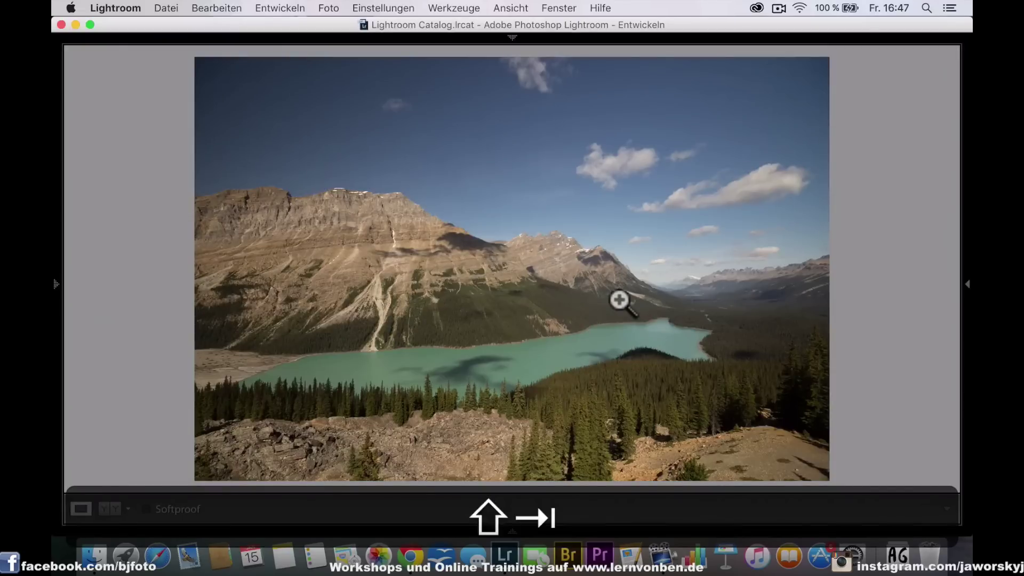
pyautogui.click(968, 296)
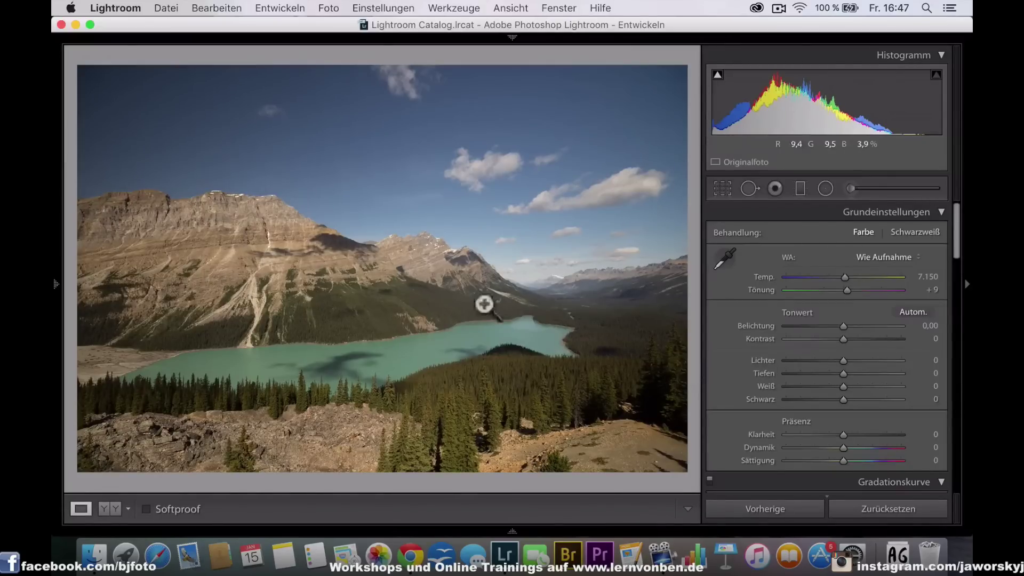
pyautogui.click(54, 288)
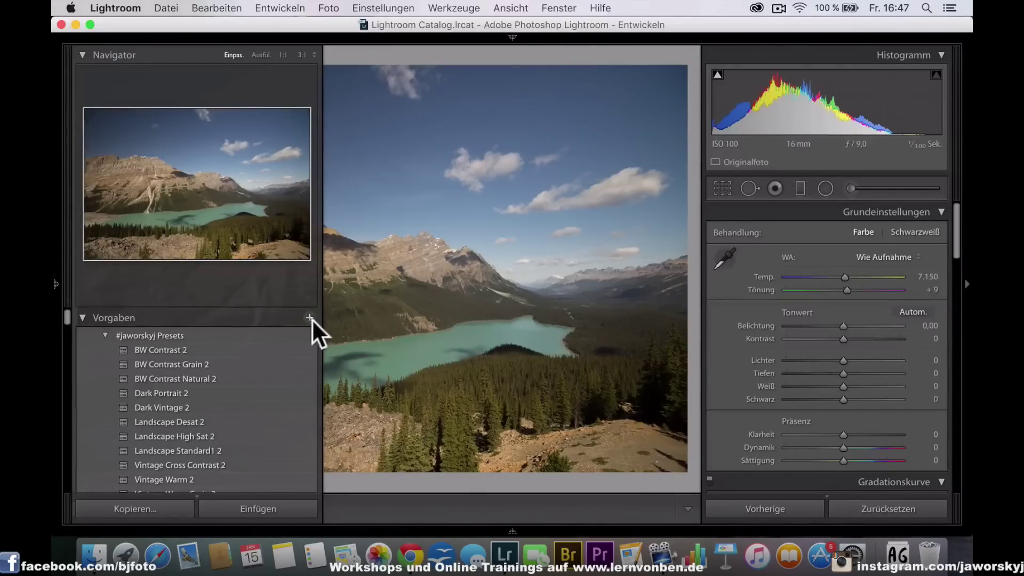
# Step: Set Kontrast +29, Lichter −46, Tiefen +33, Weiß +29, Schwarz −12 and Temp 7.897
pyautogui.press('F7')
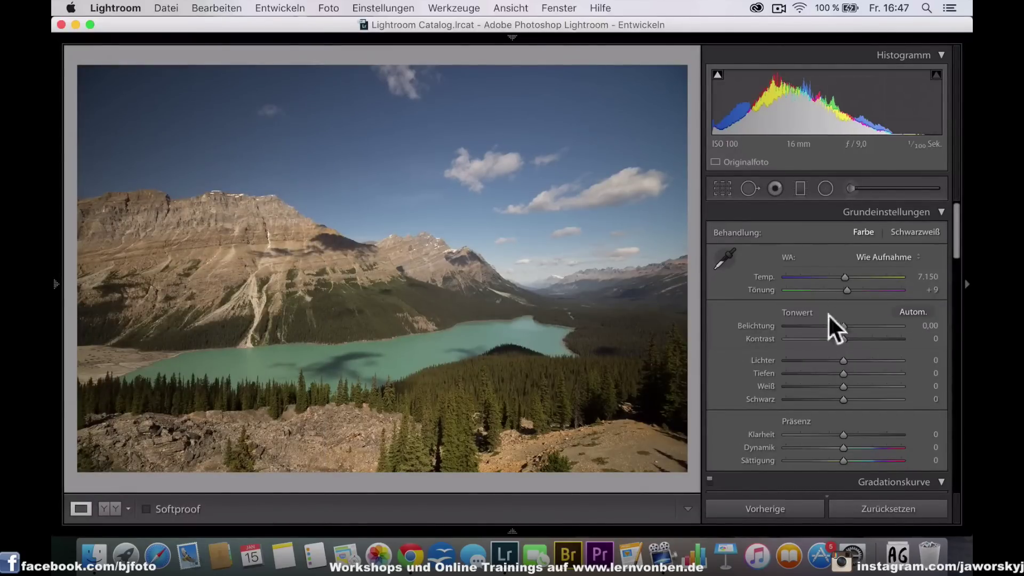
pyautogui.click(862, 338)
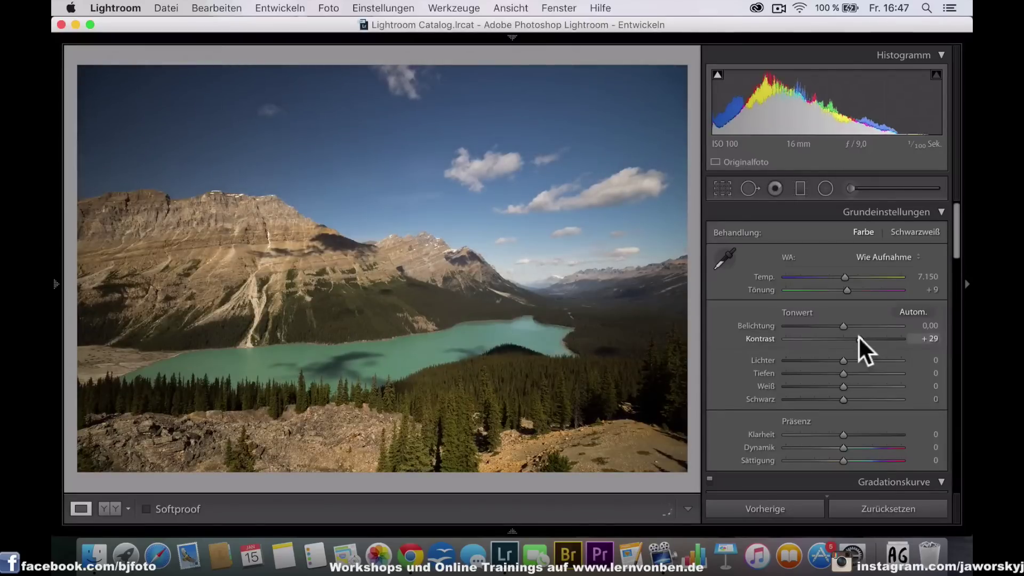
pyautogui.click(817, 359)
pyautogui.click(861, 373)
pyautogui.click(836, 399)
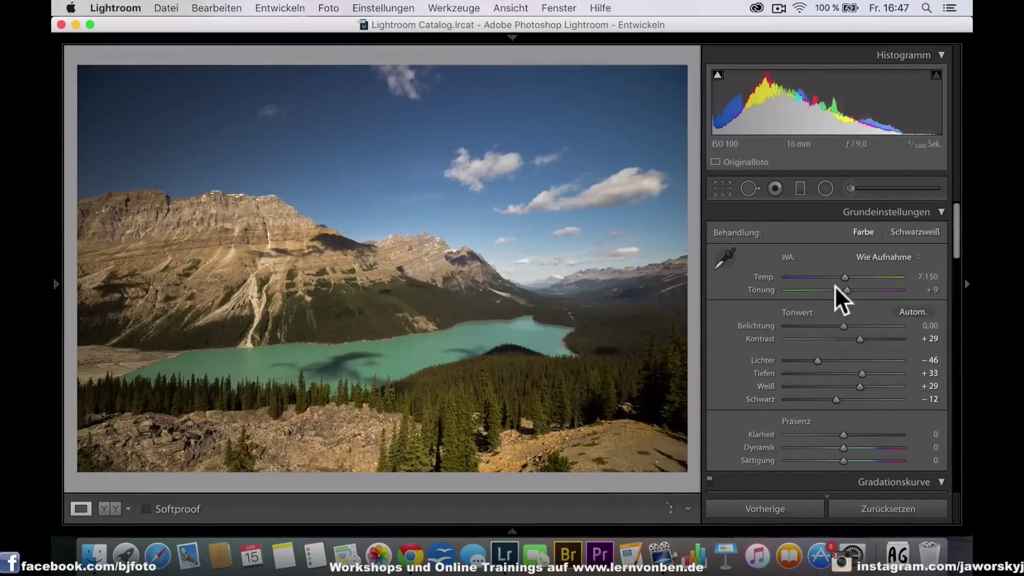
pyautogui.moveTo(837, 276); pyautogui.dragTo(852, 276)
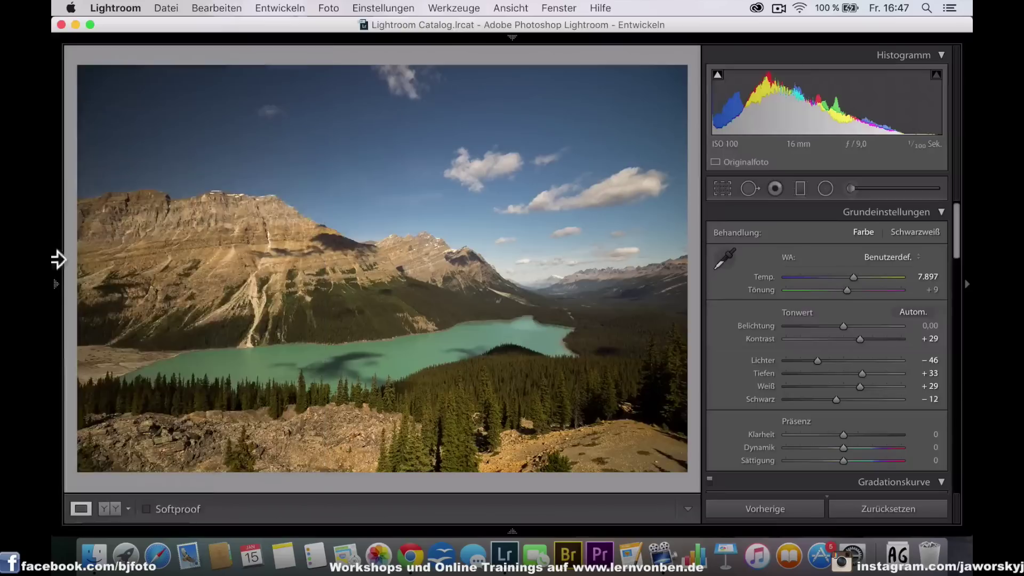
pyautogui.scroll(-3, 144, 393)
pyautogui.scroll(3, 144, 393)
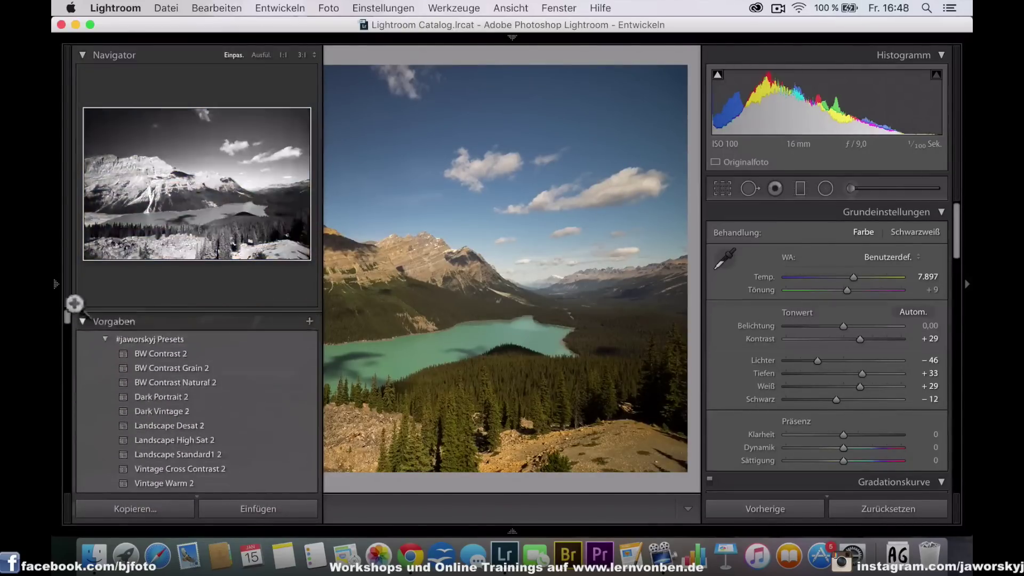
pyautogui.click(309, 318)
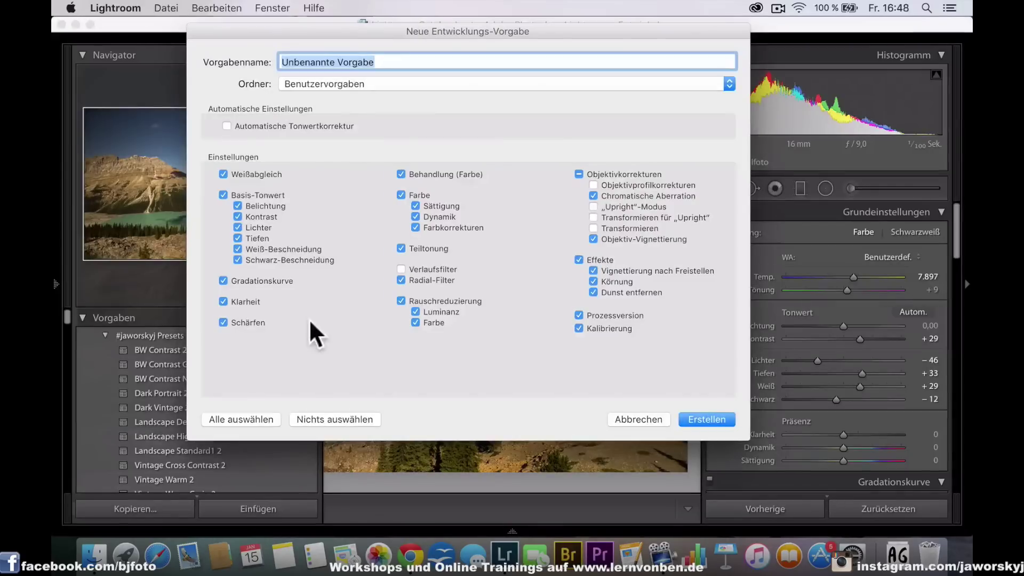
pyautogui.click(400, 280)
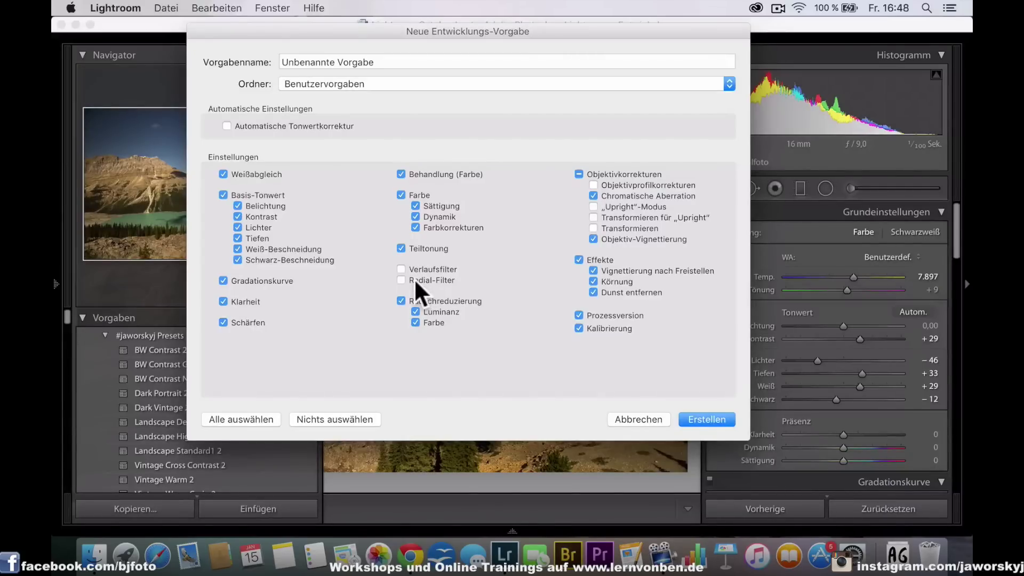
pyautogui.click(336, 63)
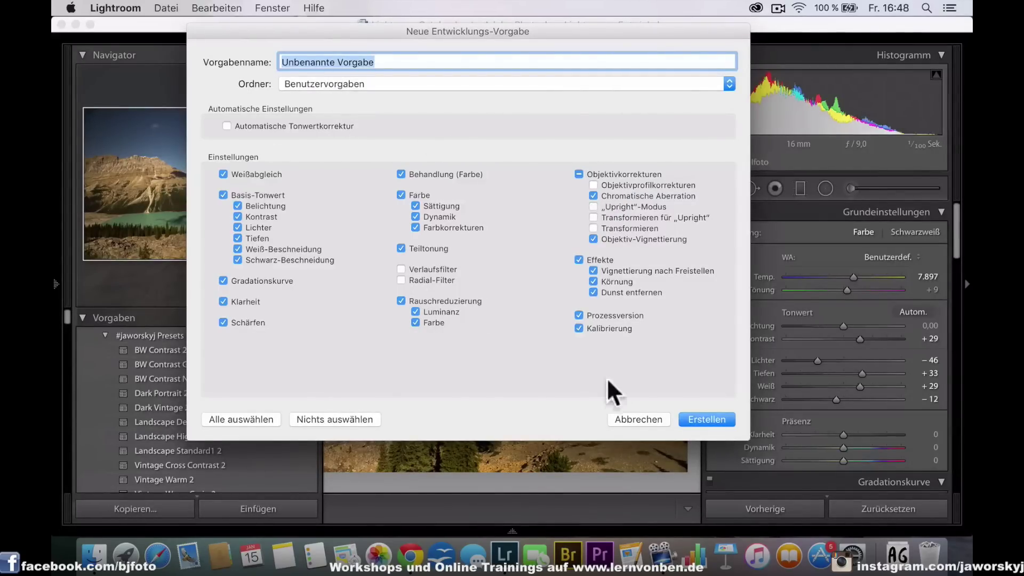
pyautogui.click(620, 419)
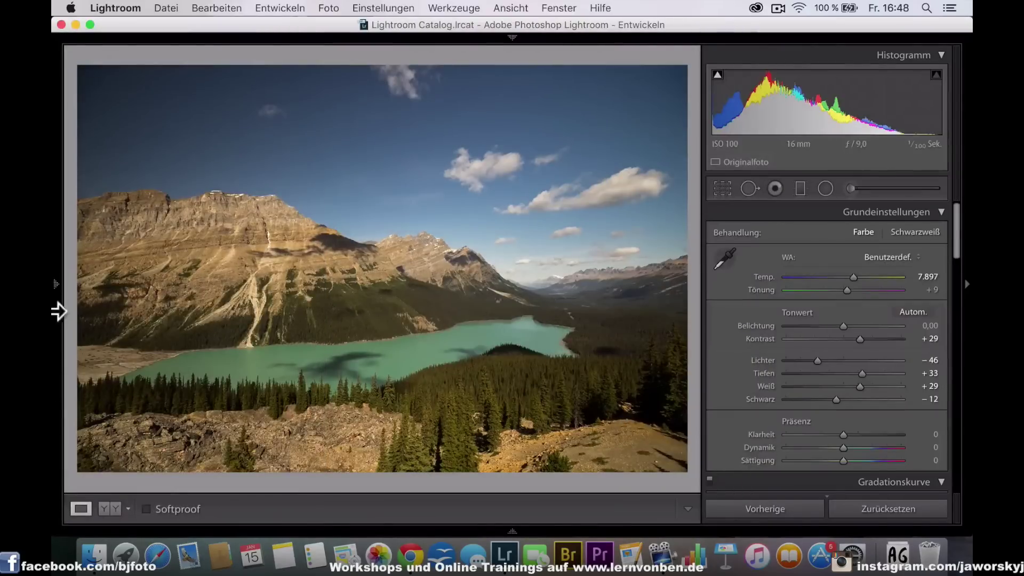
# Step: Expand the S/W-Filtervorgaben Lightroom and Allgemeine Vorgaben Lightroom preset groups in Vorgaben
pyautogui.scroll(-3, 119, 409)
pyautogui.scroll(-3, 123, 421)
pyautogui.scroll(6, 123, 419)
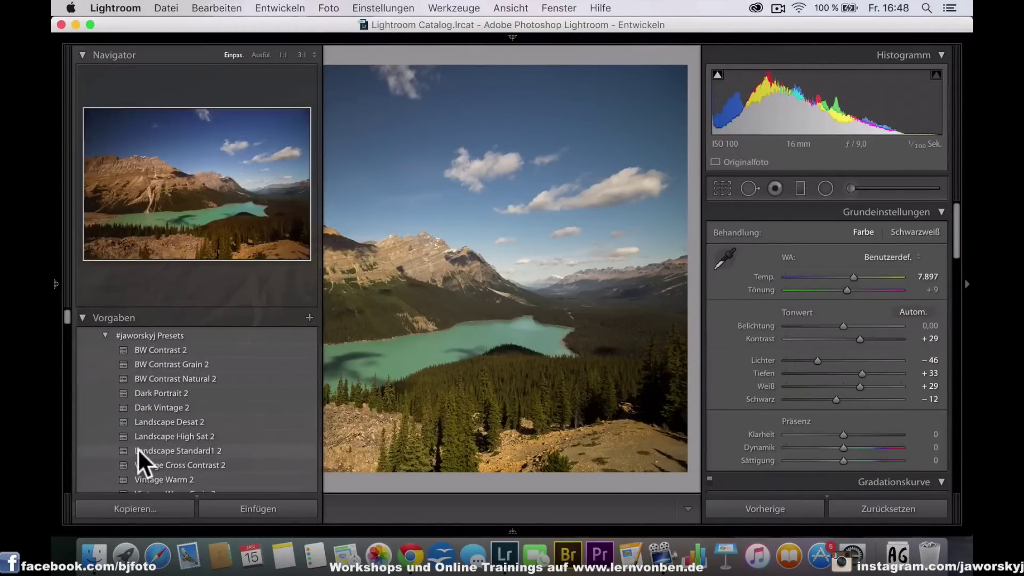
pyautogui.scroll(-1, 139, 478)
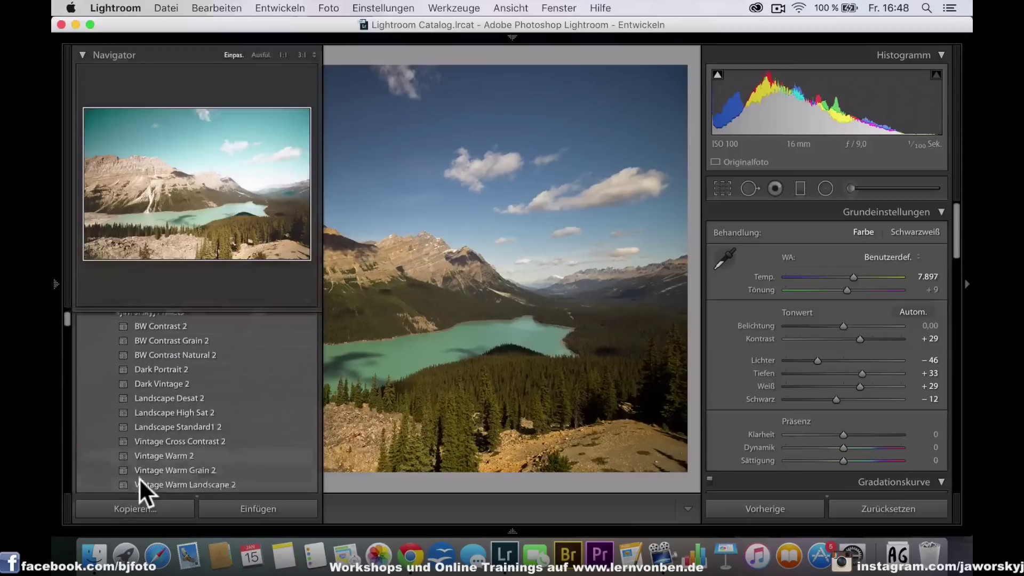
pyautogui.scroll(-2, 141, 470)
pyautogui.scroll(-4, 127, 474)
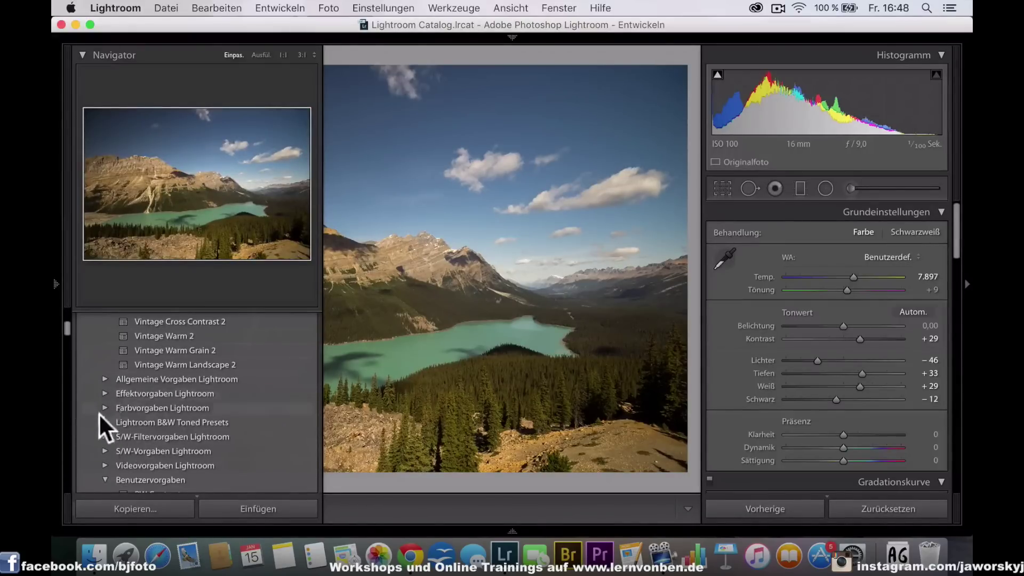
pyautogui.click(104, 436)
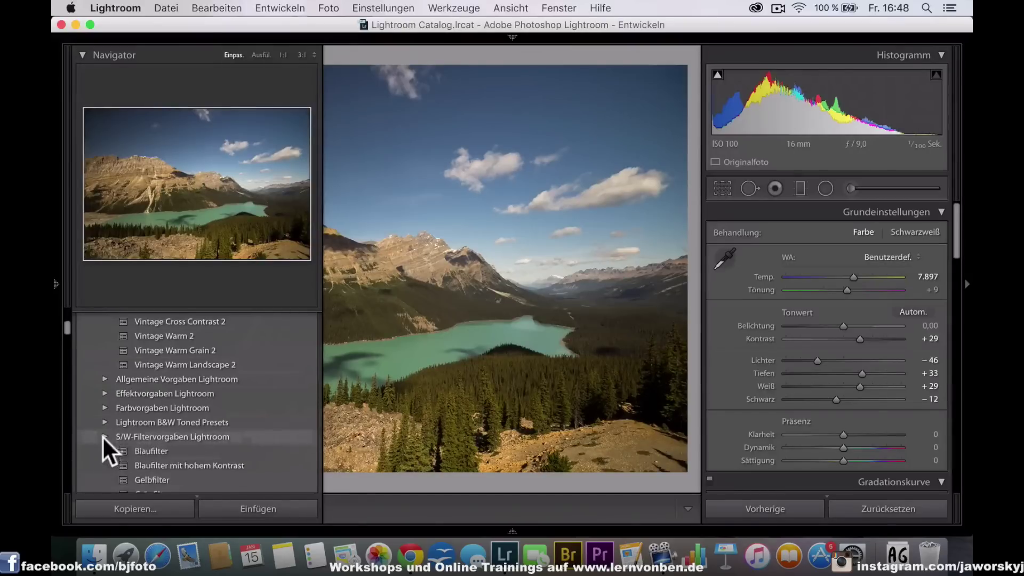
pyautogui.click(102, 379)
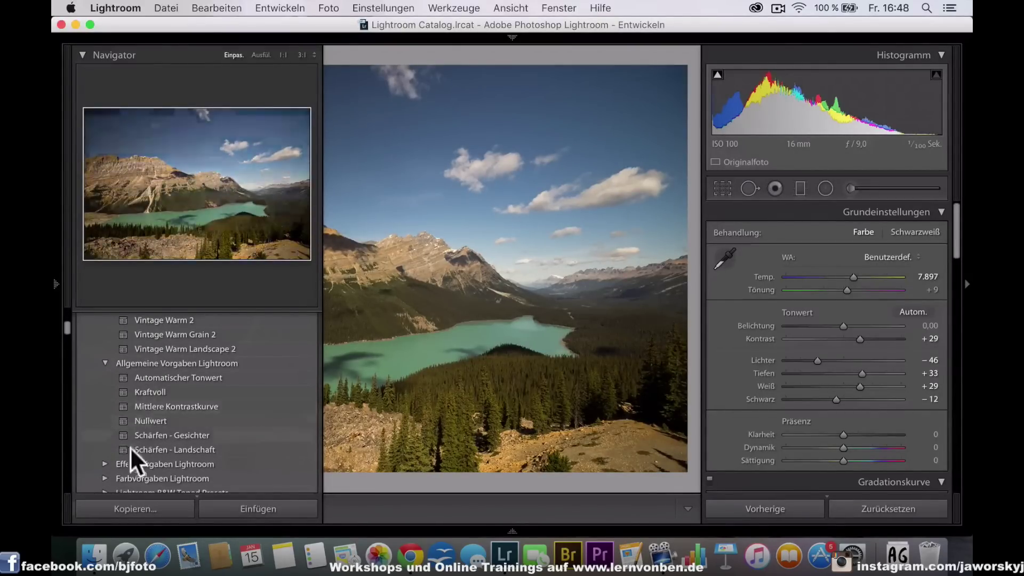
pyautogui.press('F7')
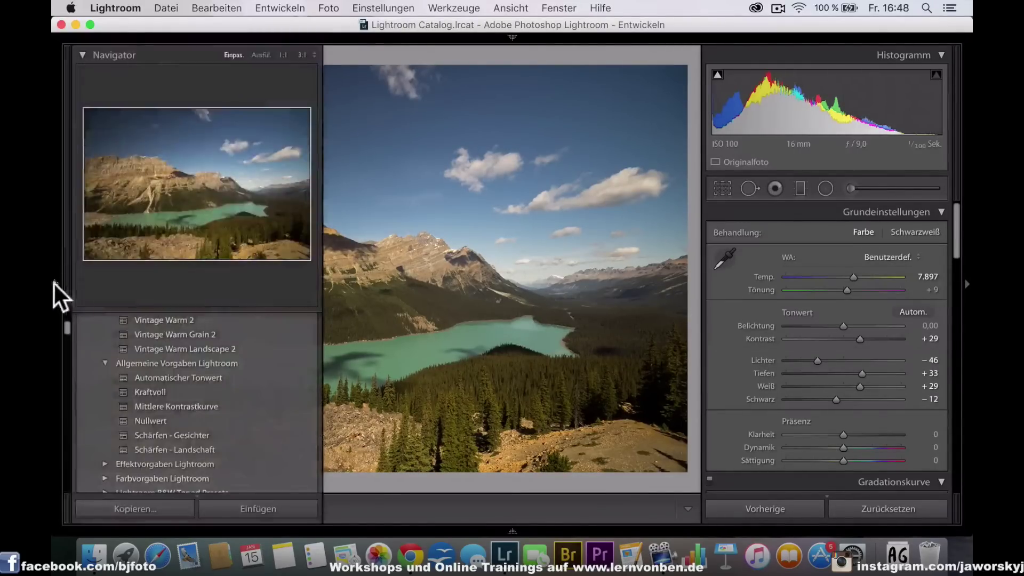
pyautogui.scroll(5, 162, 379)
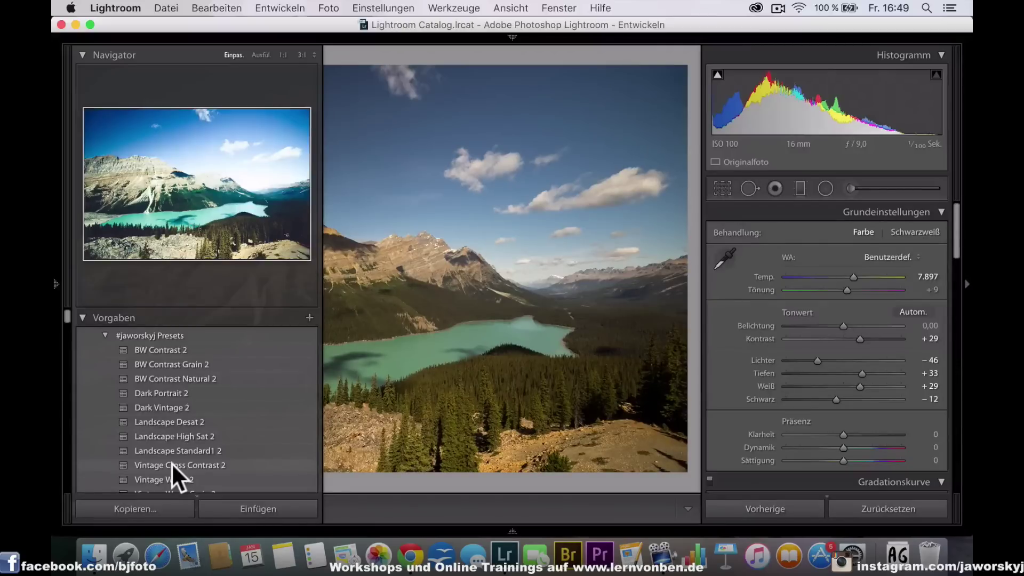
pyautogui.press('F7')
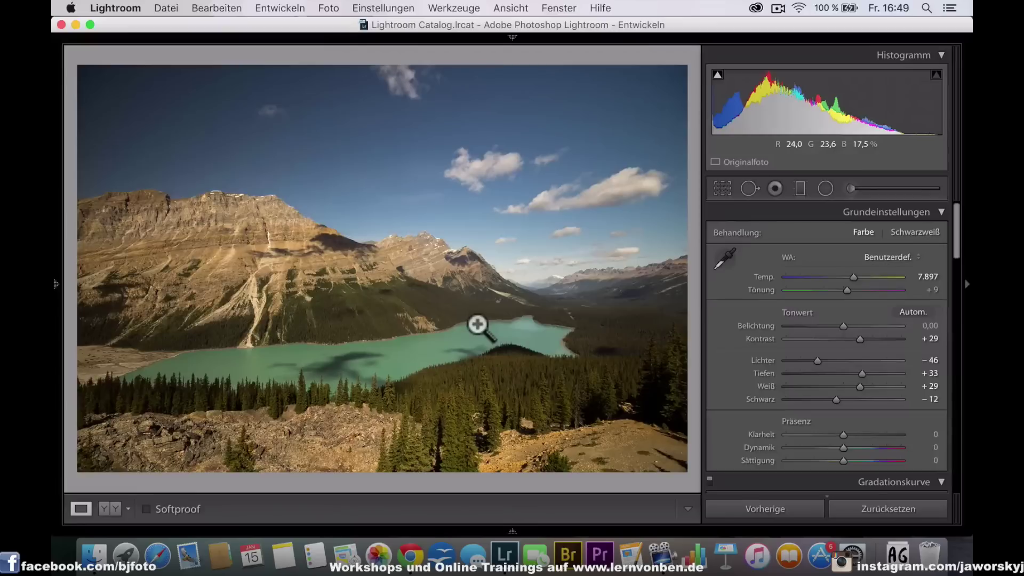
pyautogui.click(56, 288)
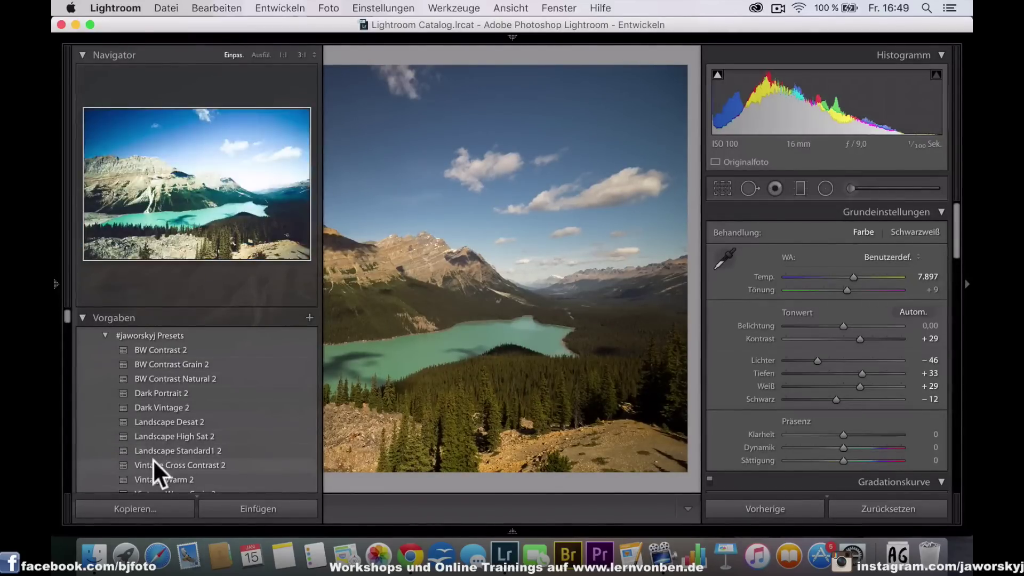
# Step: Apply Vintage Warm 2 from the #jaworskyj Presets list to the lake photo
pyautogui.scroll(-1, 152, 459)
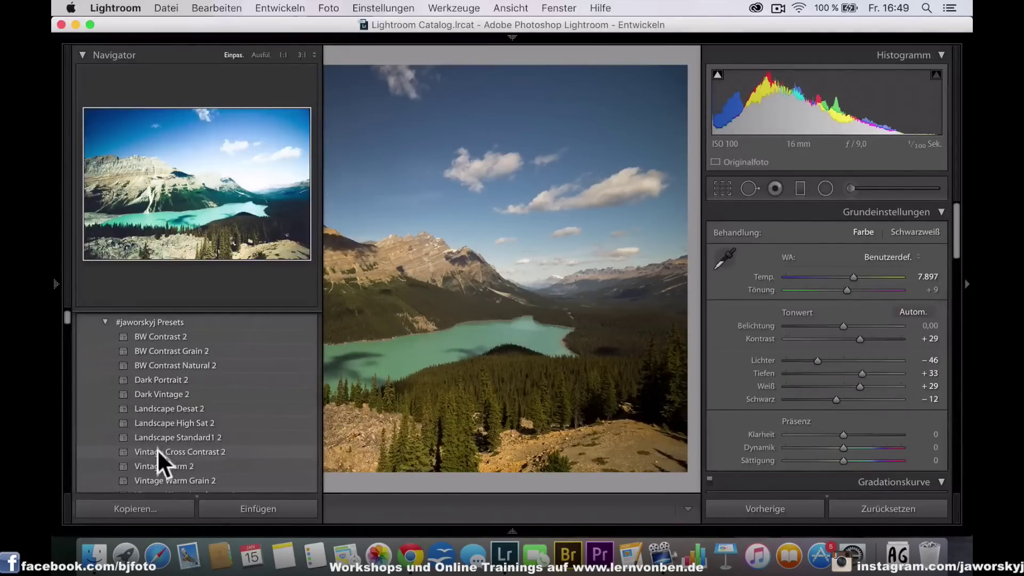
pyautogui.click(155, 462)
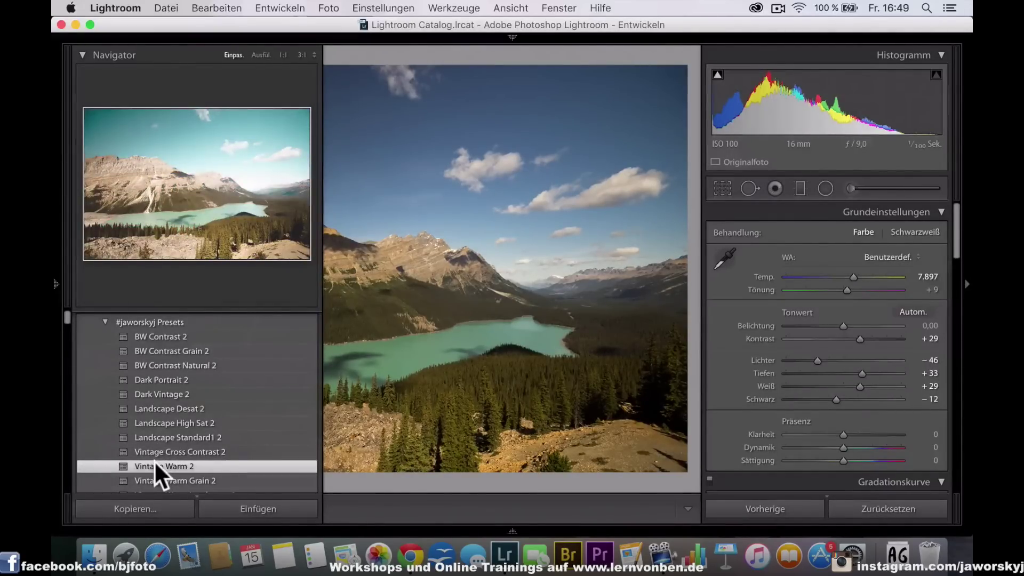
# Step: Hide the side panel so the Vintage Warm 2 lake photo fills the view
pyautogui.press('F7')
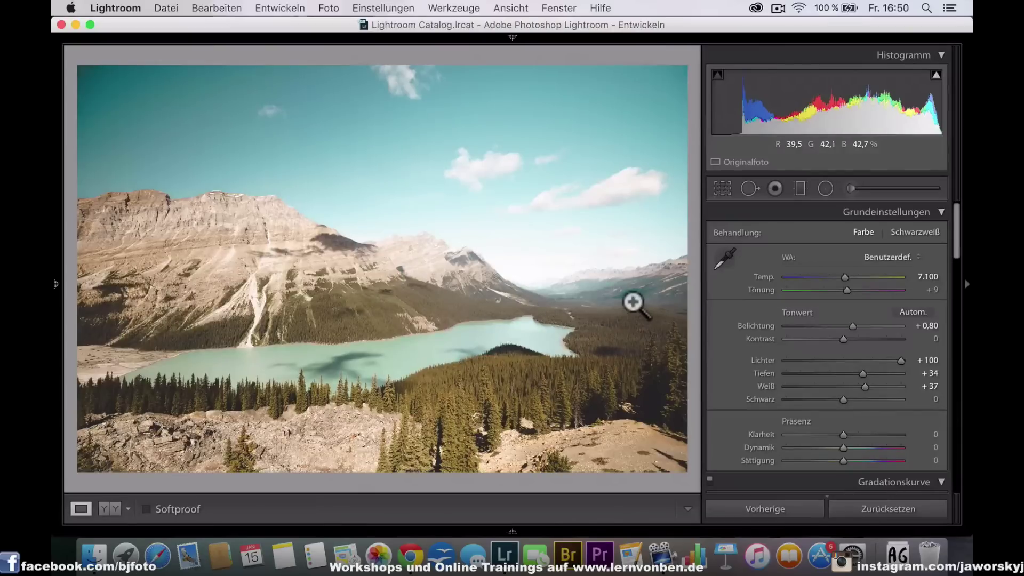
# Step: Apply the Landscape Standard1 2 preset to the lake photo, then hide the side panel
pyautogui.click(56, 282)
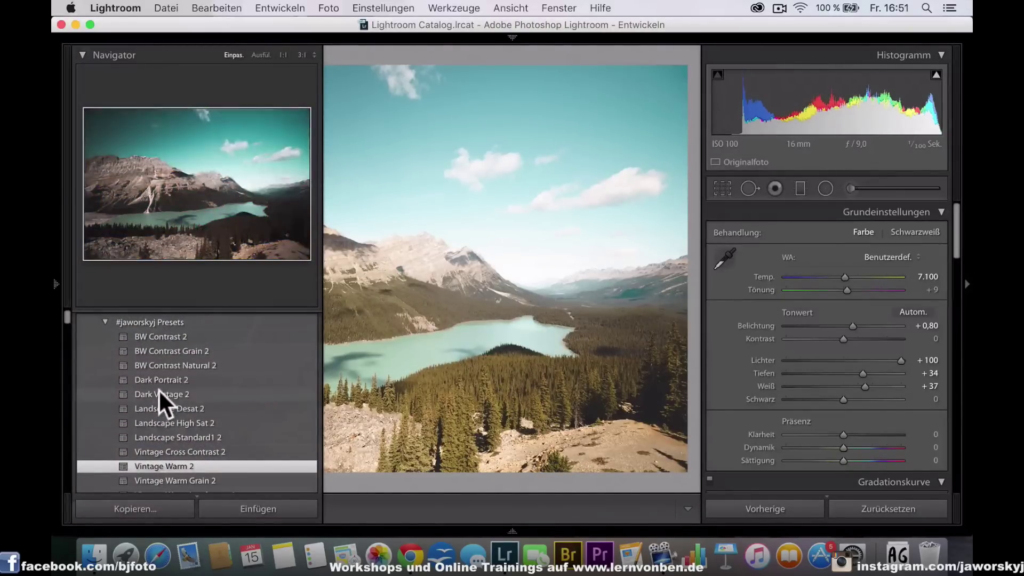
pyautogui.scroll(-2, 148, 453)
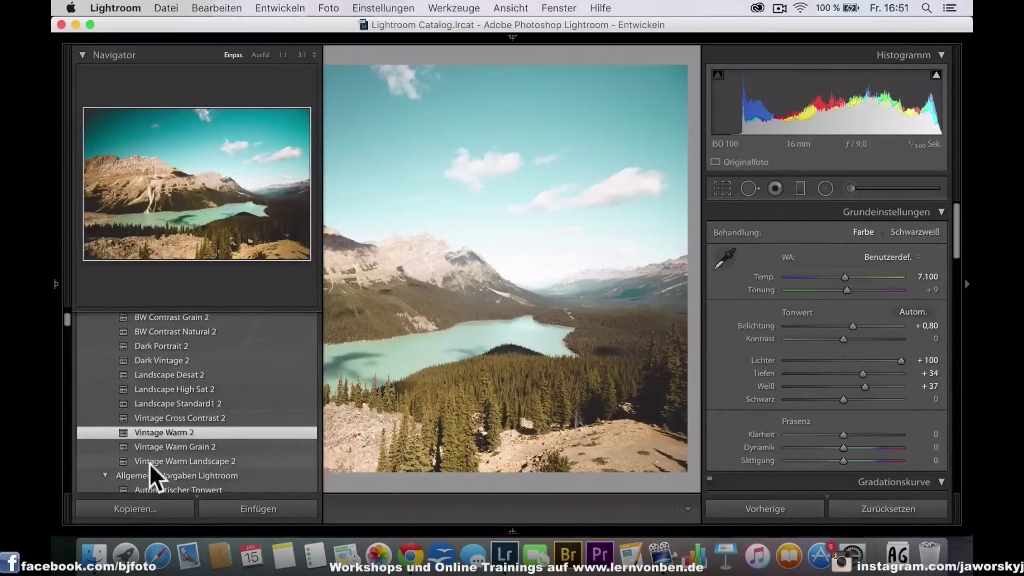
pyautogui.scroll(3, 165, 397)
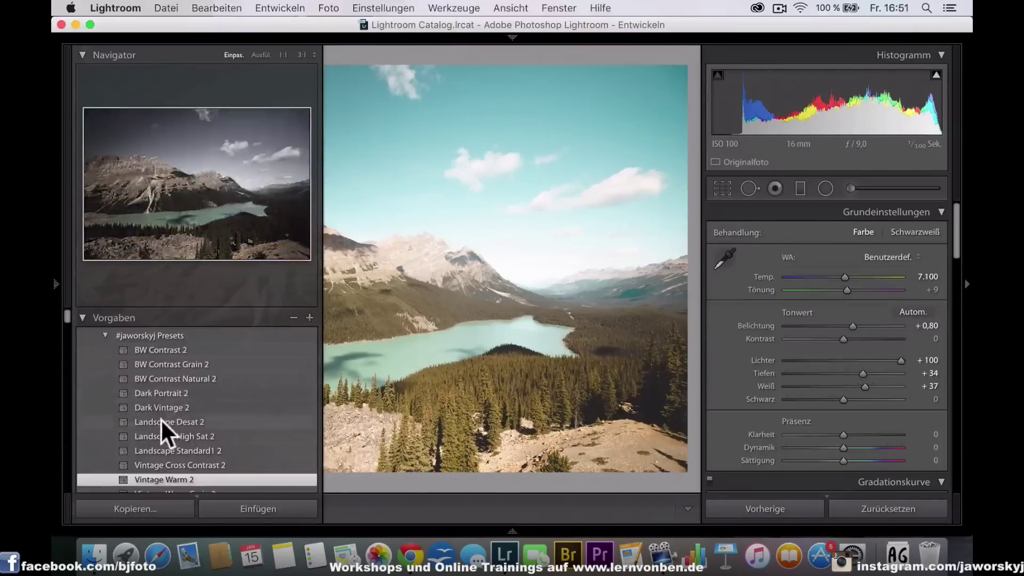
pyautogui.click(158, 450)
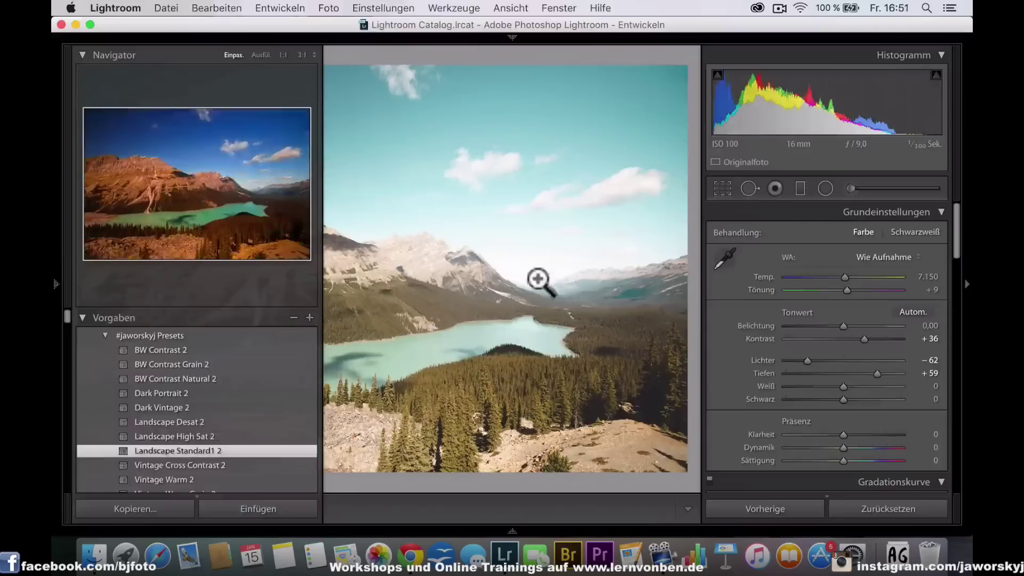
pyautogui.press('F7')
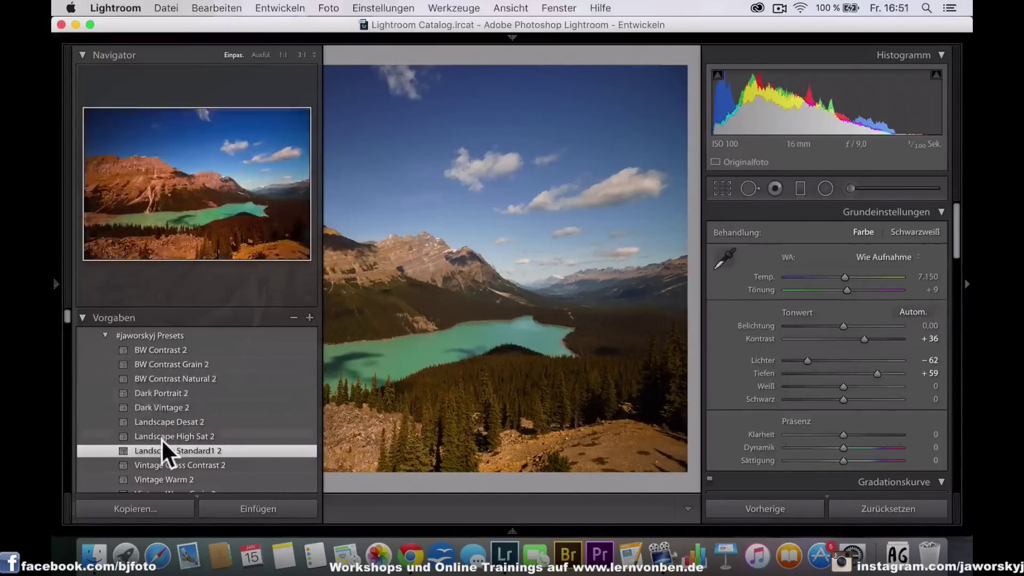
pyautogui.scroll(-2, 161, 439)
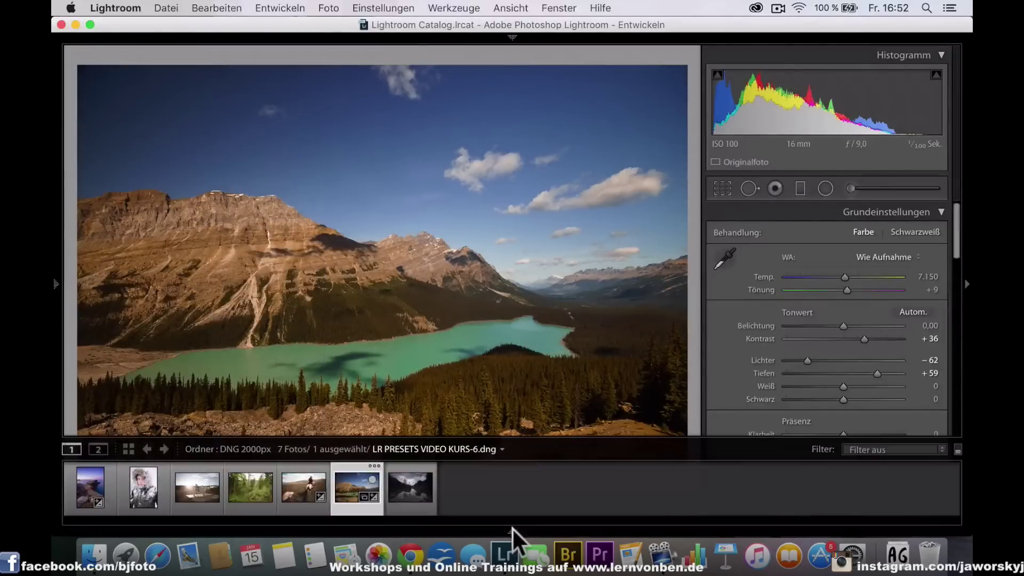
# Step: Browse through the filmstrip photos to the airplane photo
pyautogui.click(245, 486)
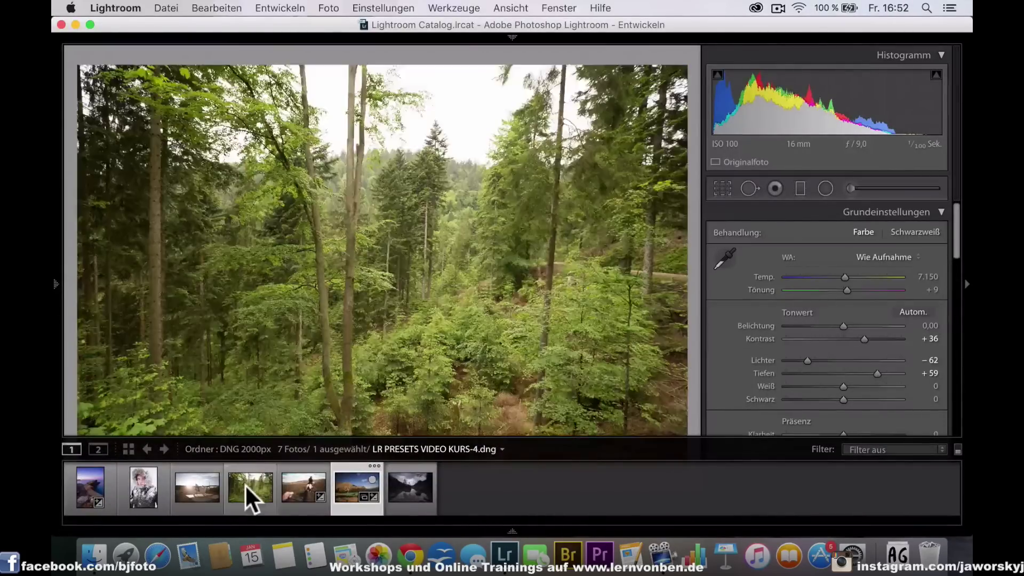
pyautogui.press('Left')
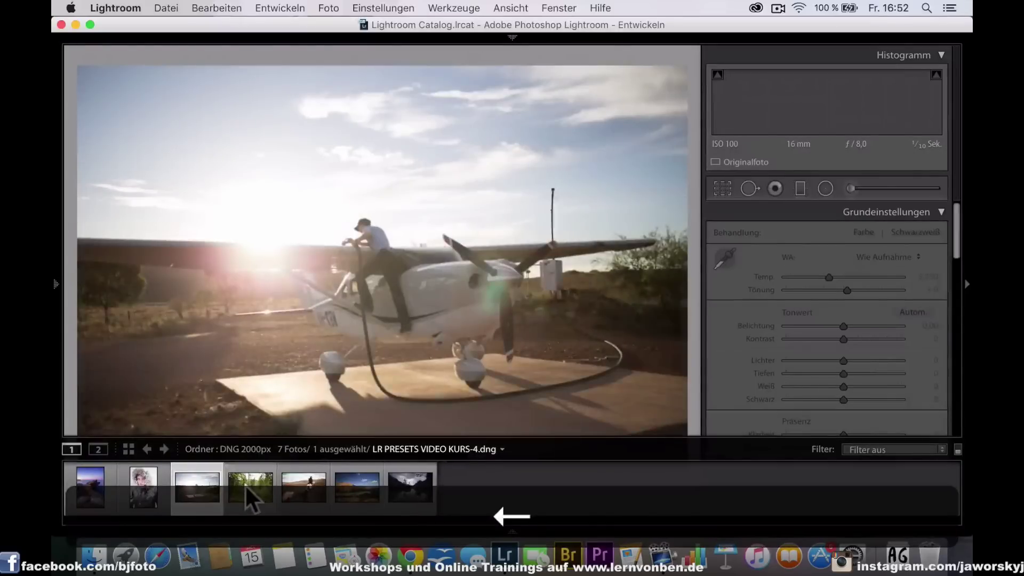
pyautogui.press('Left')
pyautogui.press('Left')
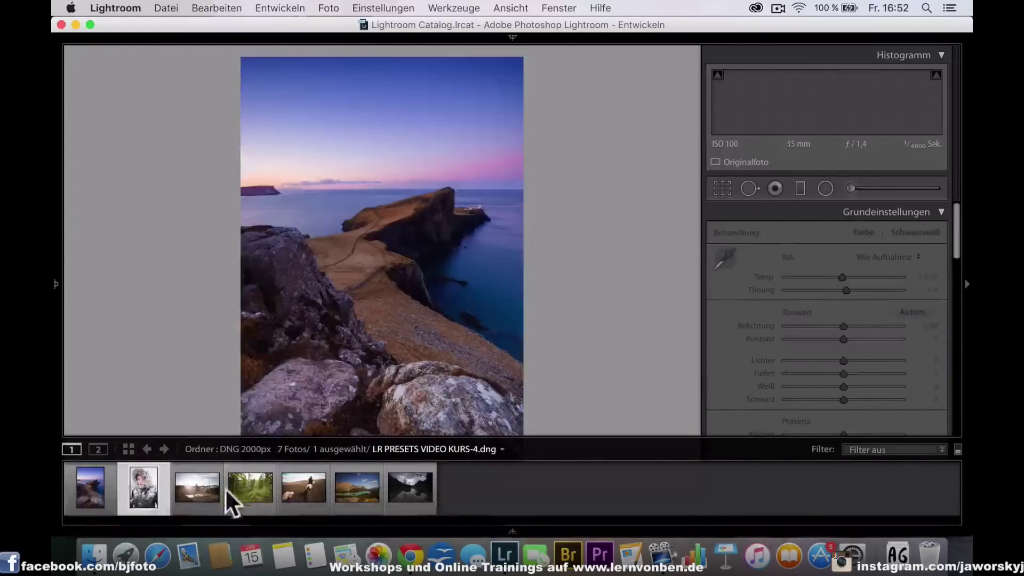
pyautogui.click(200, 495)
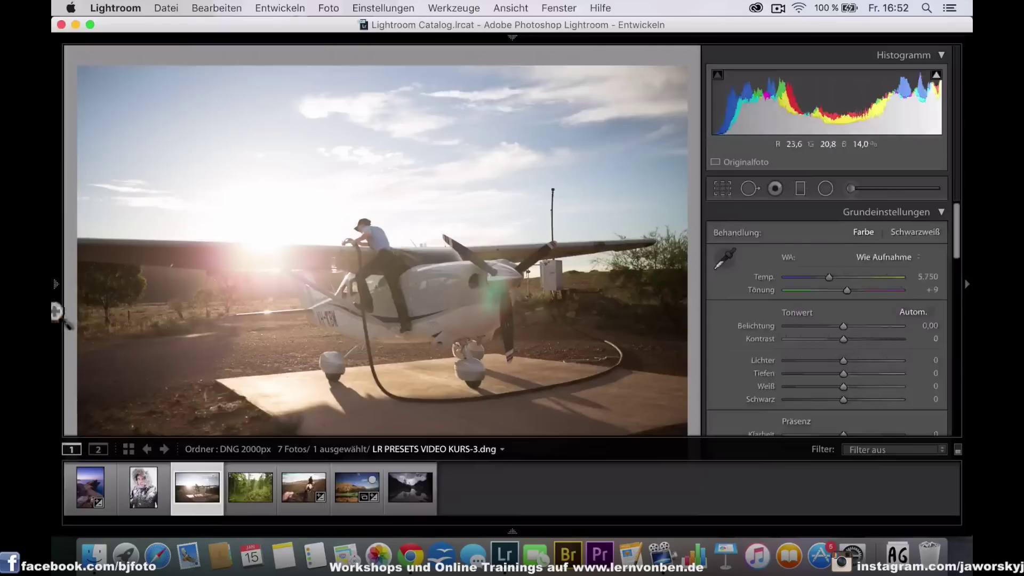
# Step: Apply Vintage Warm 2 to the airplane photo, then select the snowy portrait
pyautogui.click(56, 311)
pyautogui.scroll(-2, 155, 464)
pyautogui.click(158, 425)
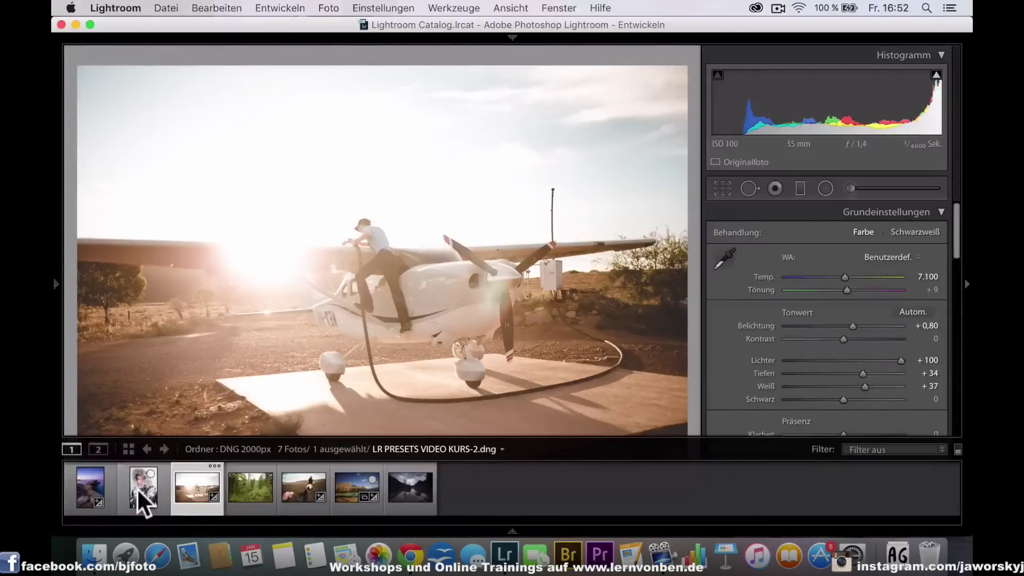
pyautogui.click(142, 494)
pyautogui.moveTo(56, 284)
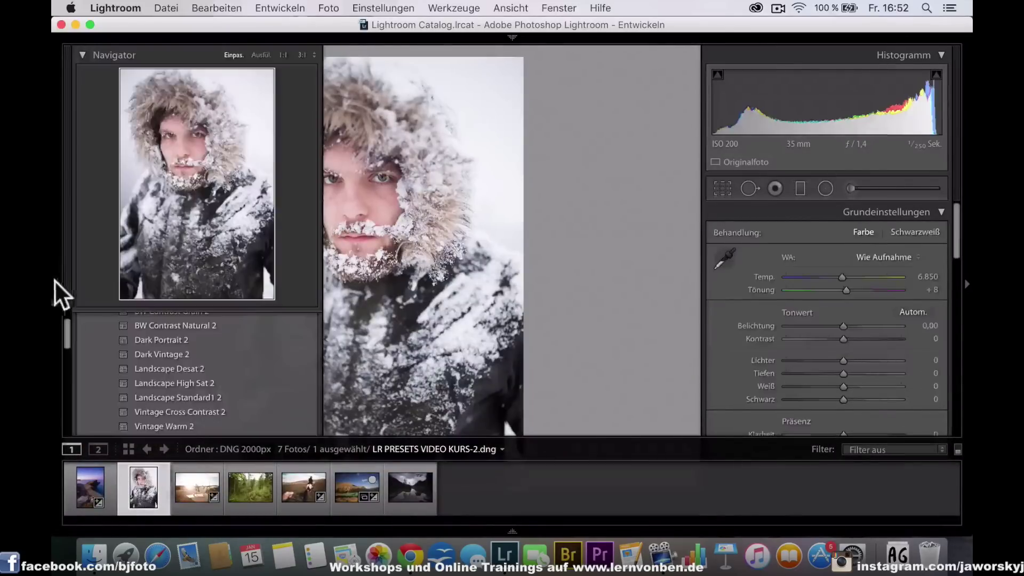
# Step: Try Vintage Warm 2 on the snowy portrait, then switch it to Dark Portrait 2
pyautogui.click(150, 426)
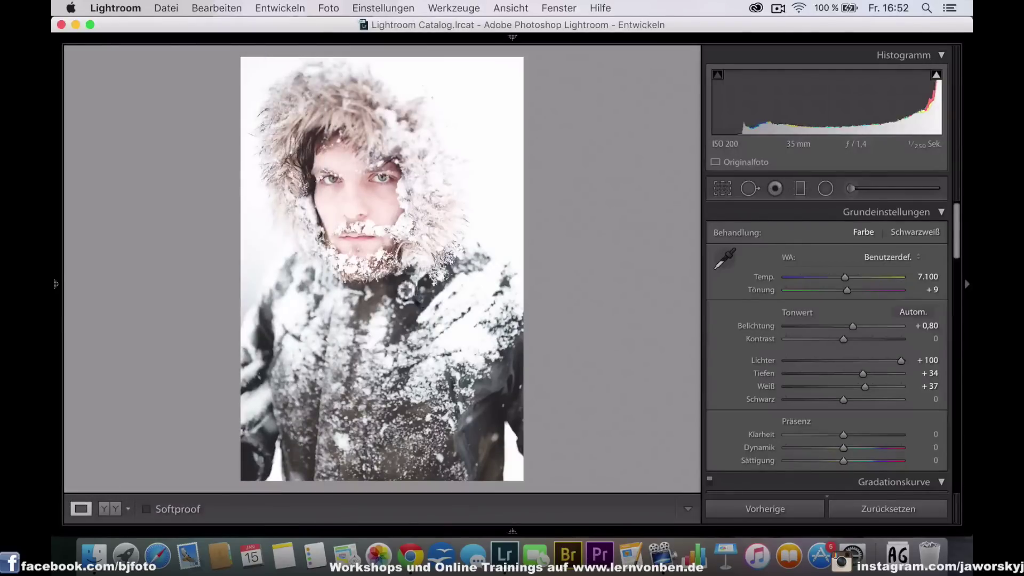
pyautogui.moveTo(161, 339)
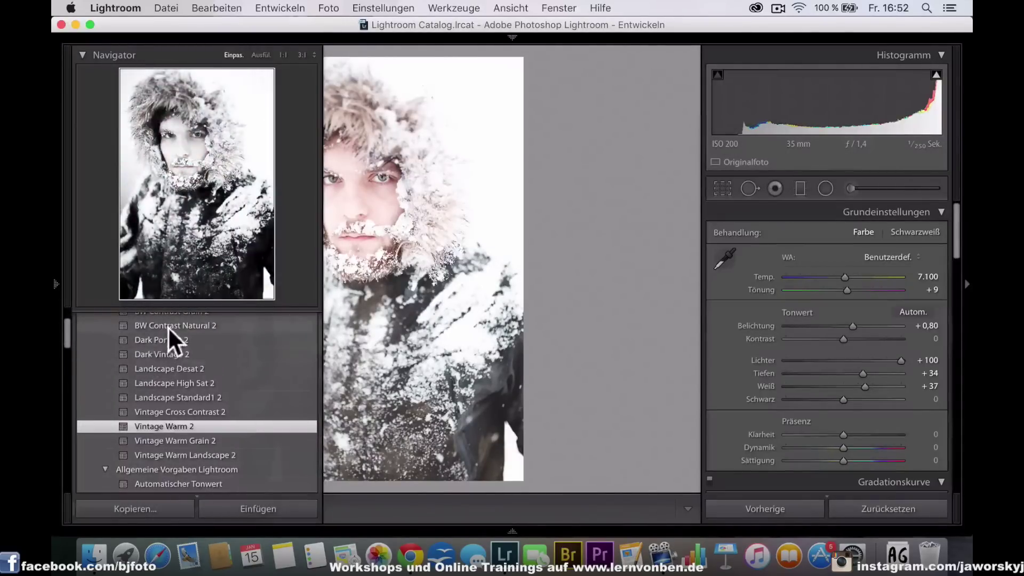
pyautogui.click(164, 337)
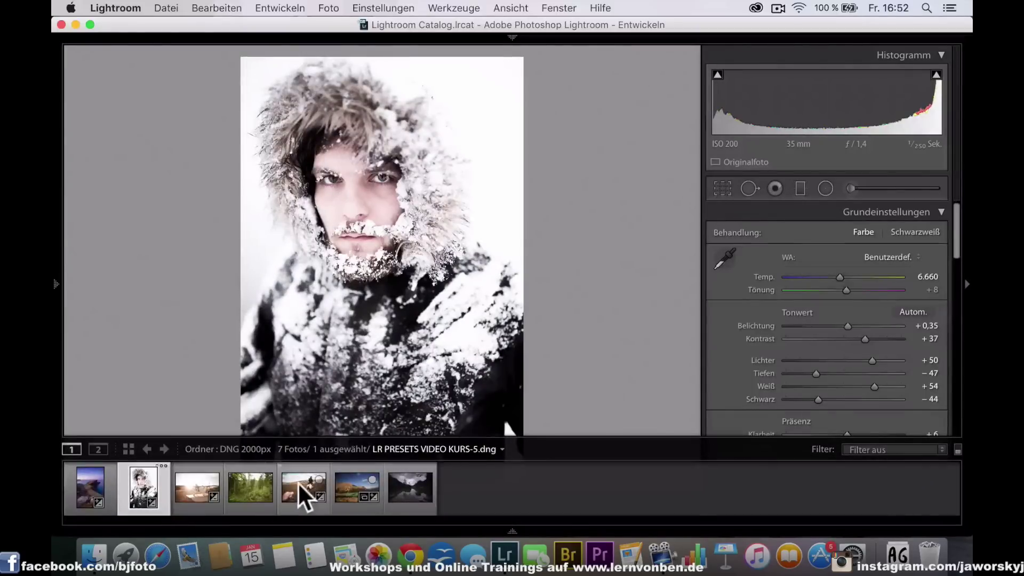
# Step: Apply Vintage Warm 2 to the horse-rider photo and toggle the Before/After comparison
pyautogui.click(299, 488)
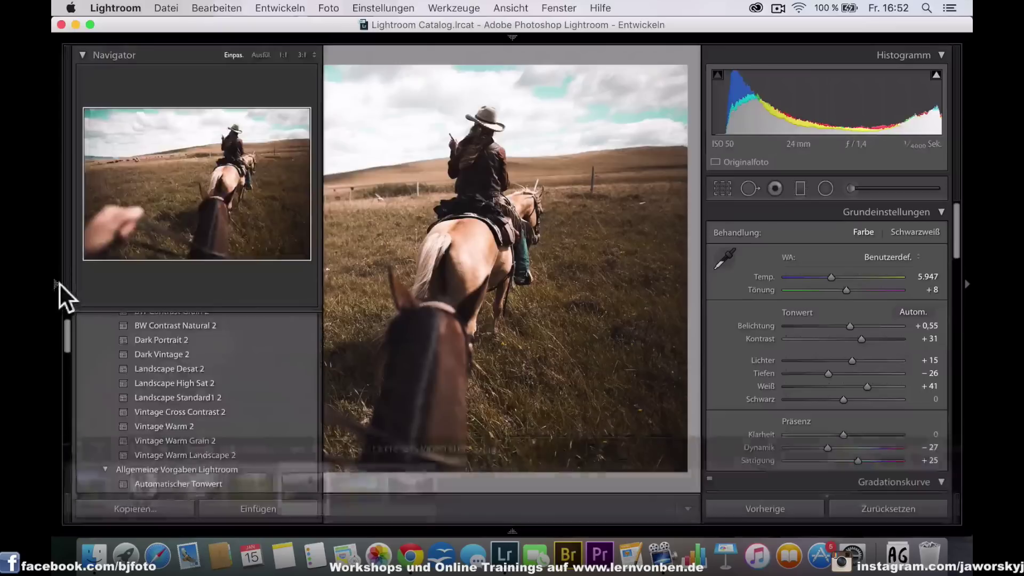
pyautogui.click(187, 429)
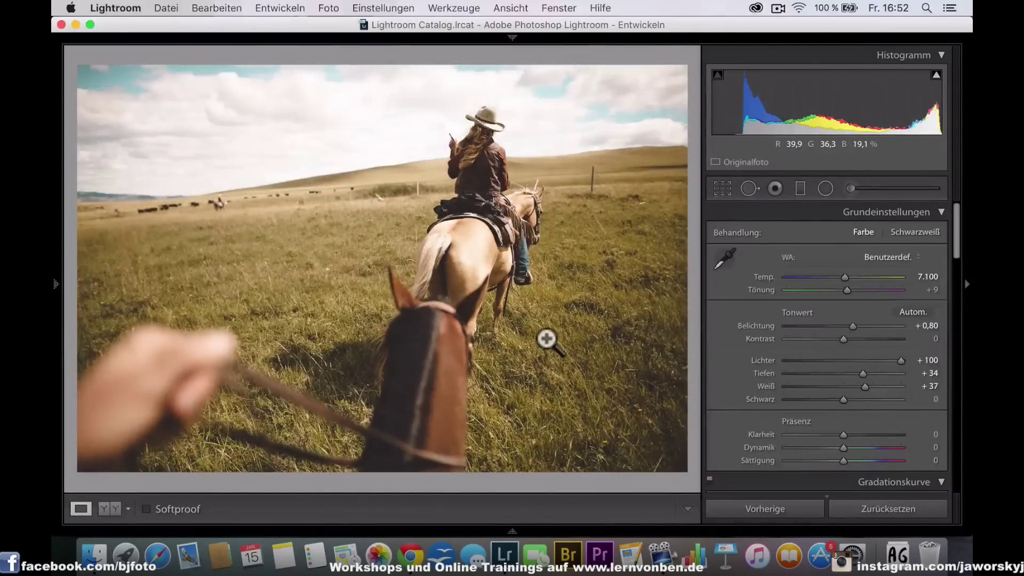
pyautogui.press('y')
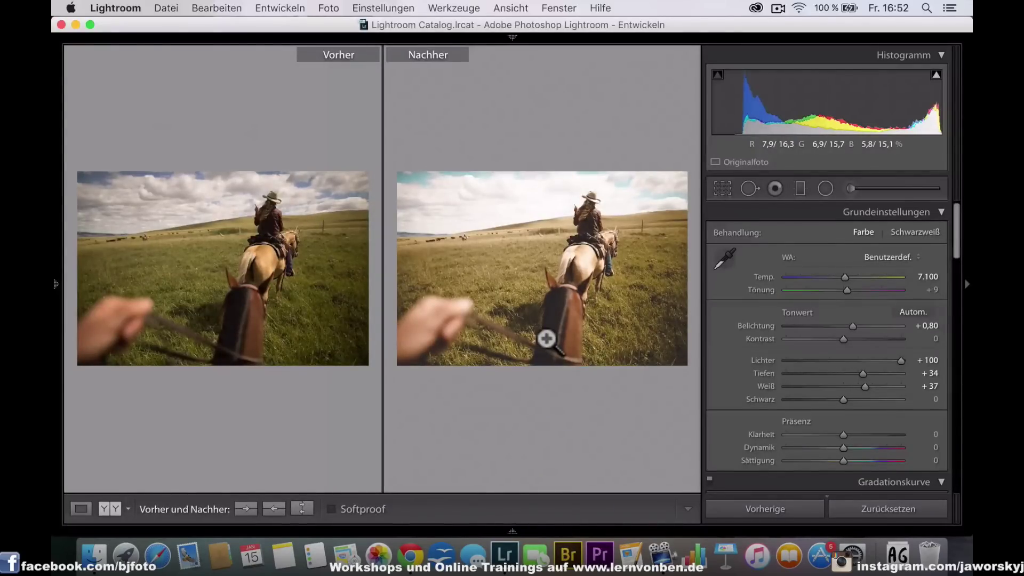
pyautogui.press('y')
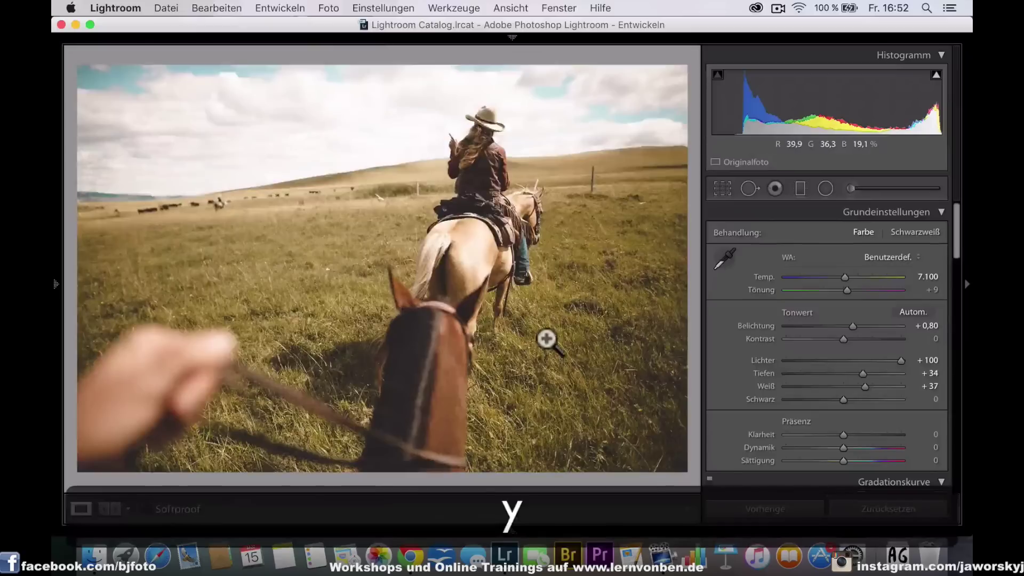